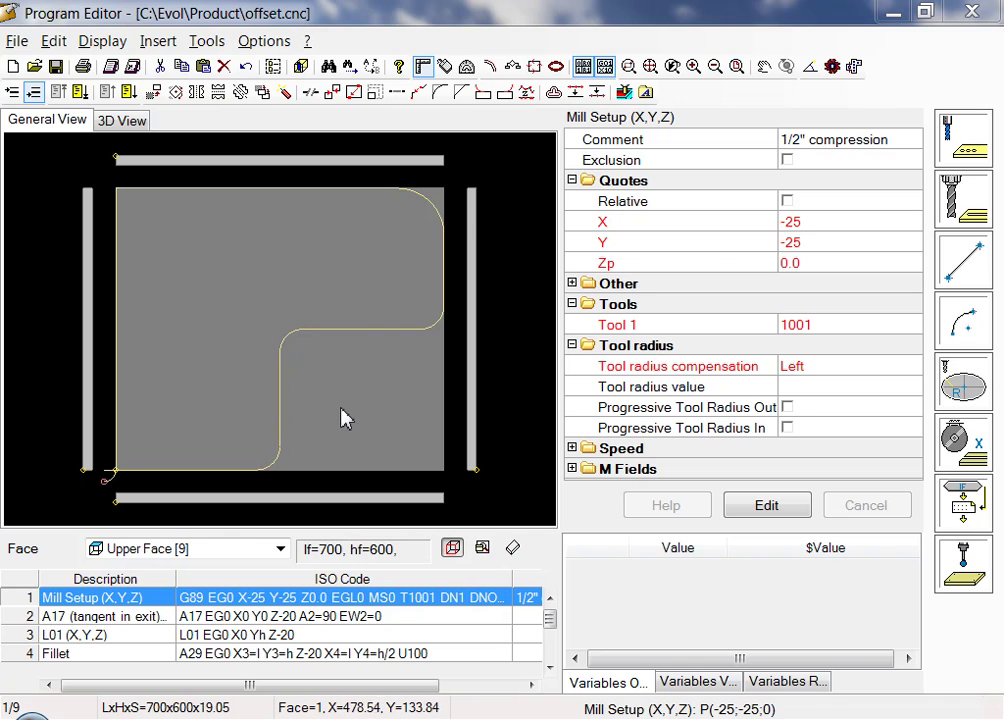
# Offset the milling profile to the left with a radius of 3 and Apply Connections
pyautogui.click(307, 334)
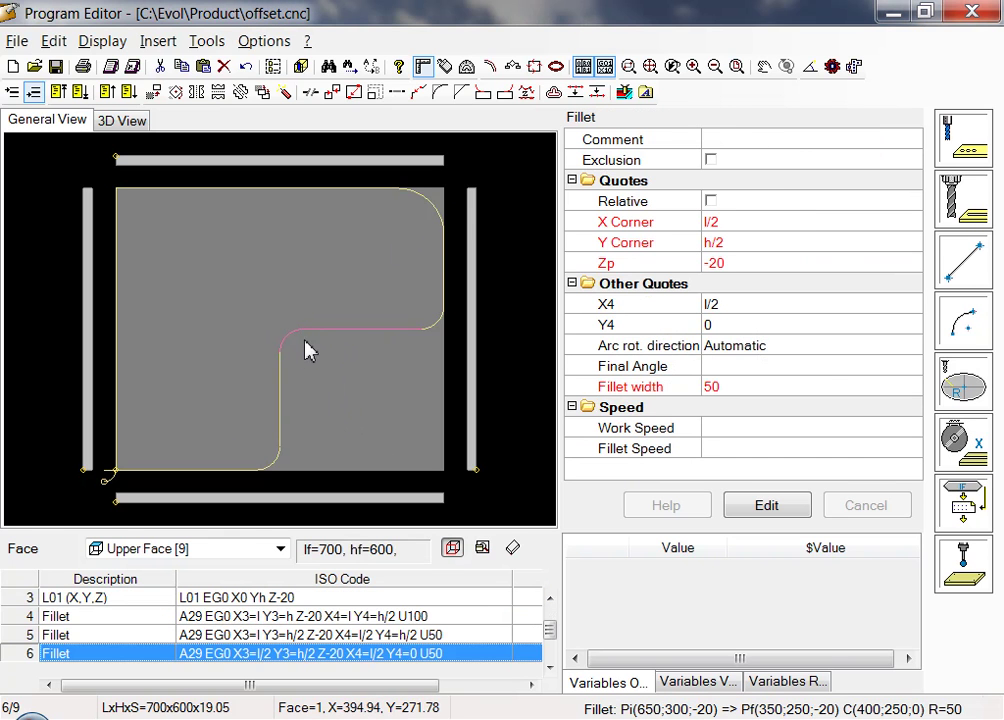
pyautogui.click(553, 92)
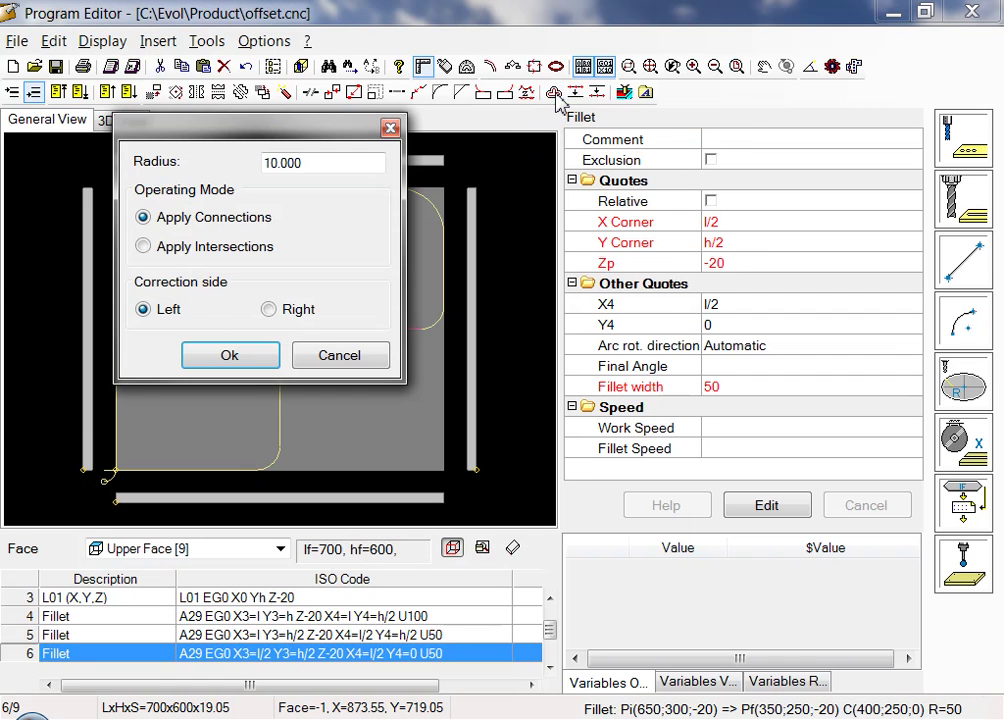
pyautogui.doubleClick(324, 166)
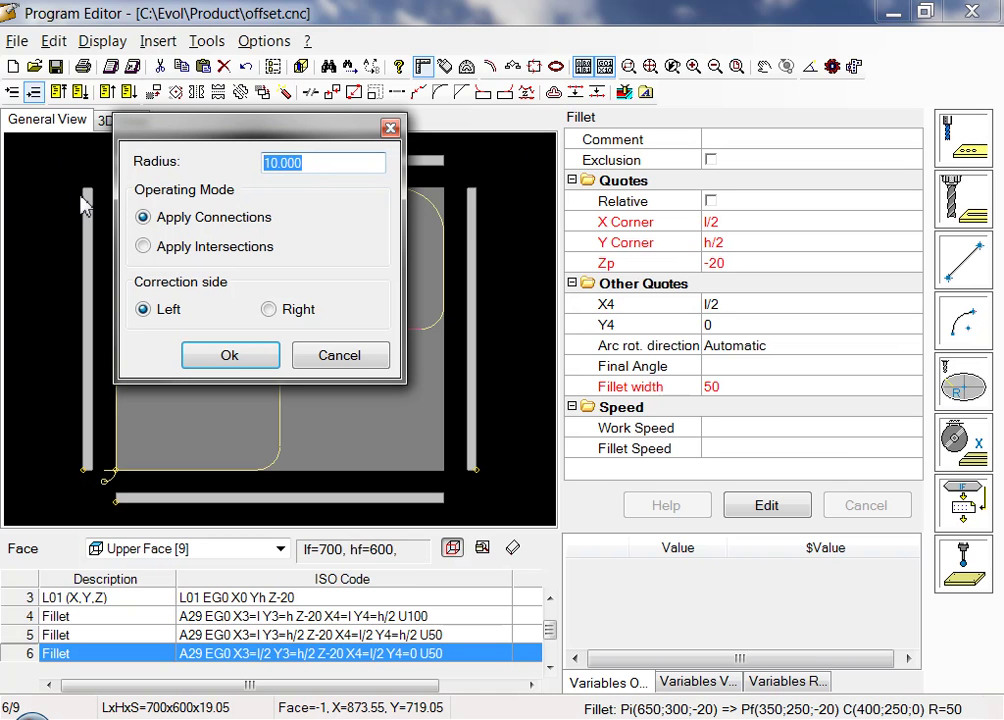
pyautogui.write('3')
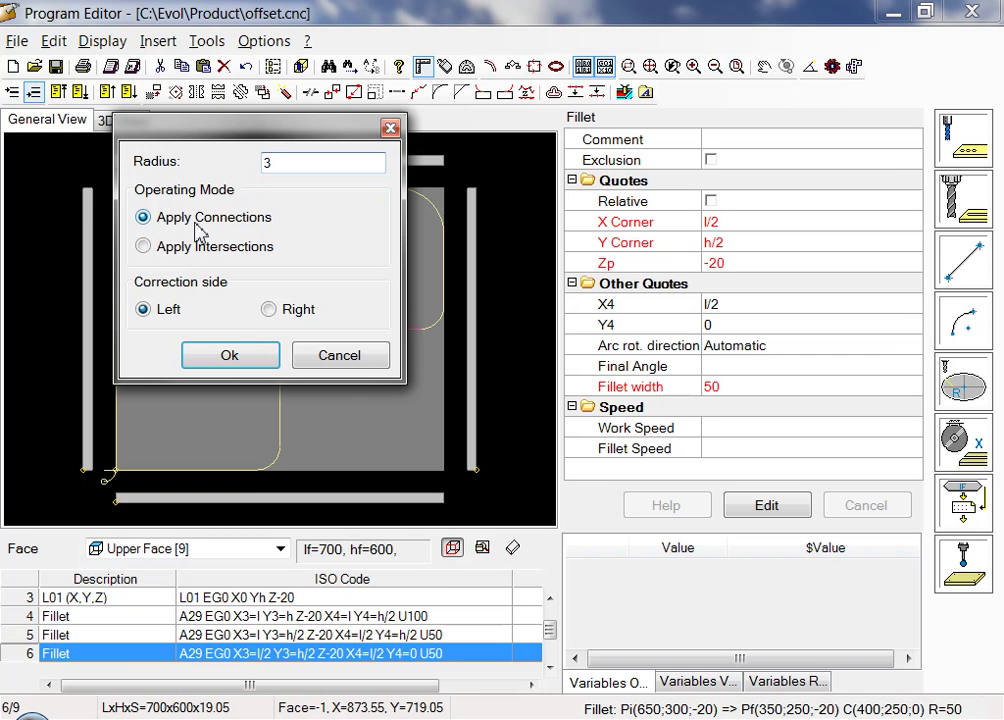
pyautogui.click(202, 366)
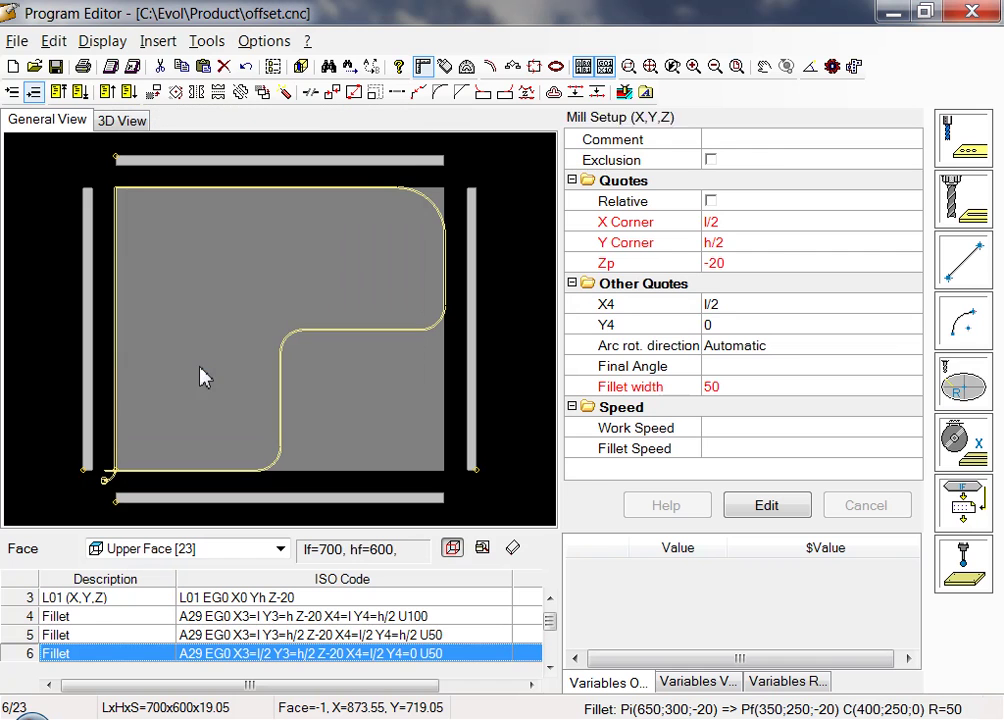
# Examine the offset's straight line and connecting arc at the panel's upper-left corner
pyautogui.click(629, 69)
pyautogui.moveTo(132, 208); pyautogui.dragTo(80, 162)
pyautogui.click(348, 426)
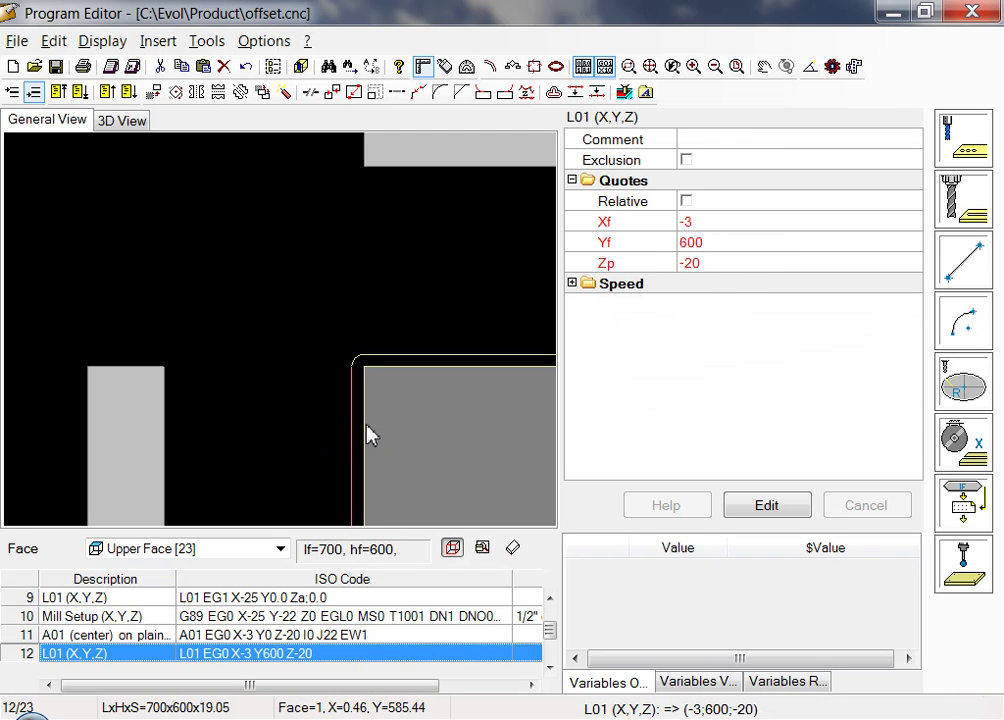
pyautogui.click(358, 365)
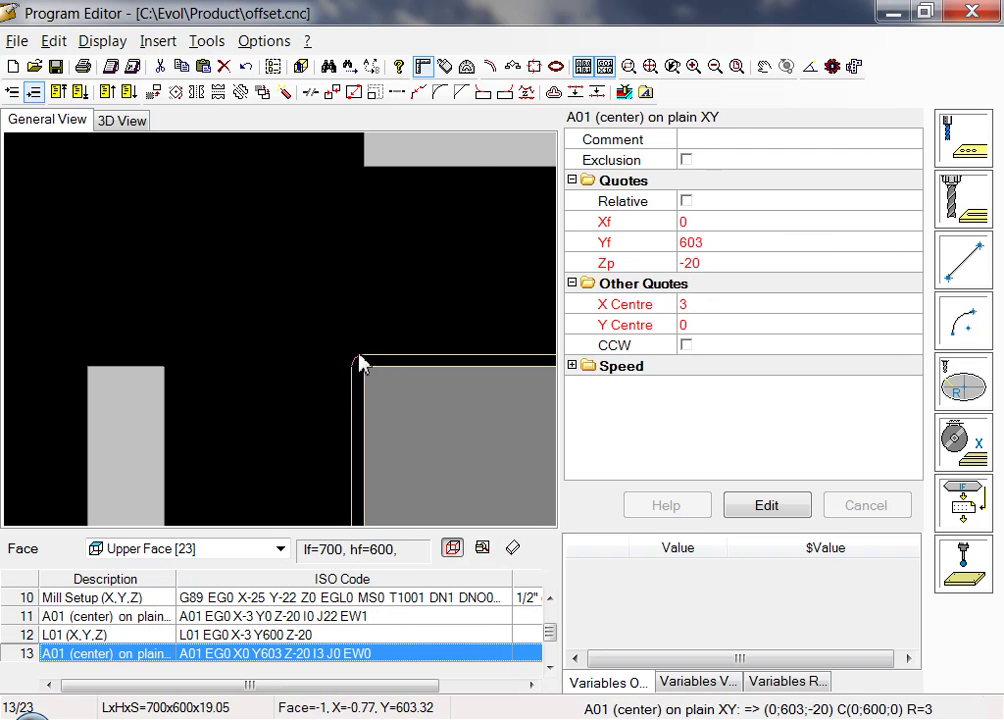
# Undo the profile offset made with connections
pyautogui.click(553, 93)
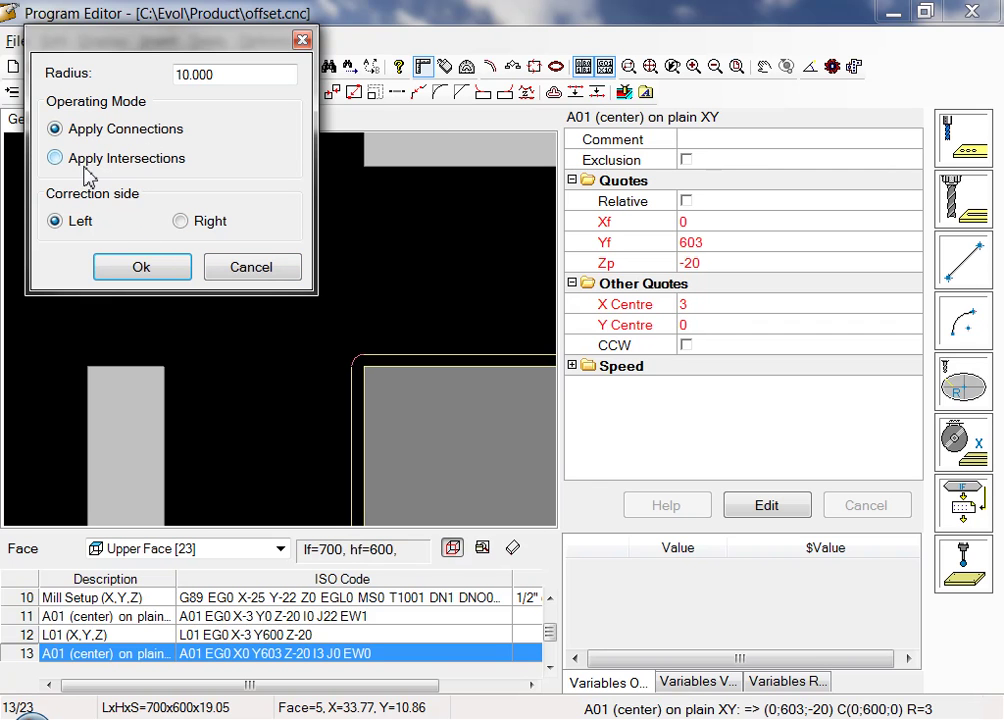
pyautogui.click(243, 278)
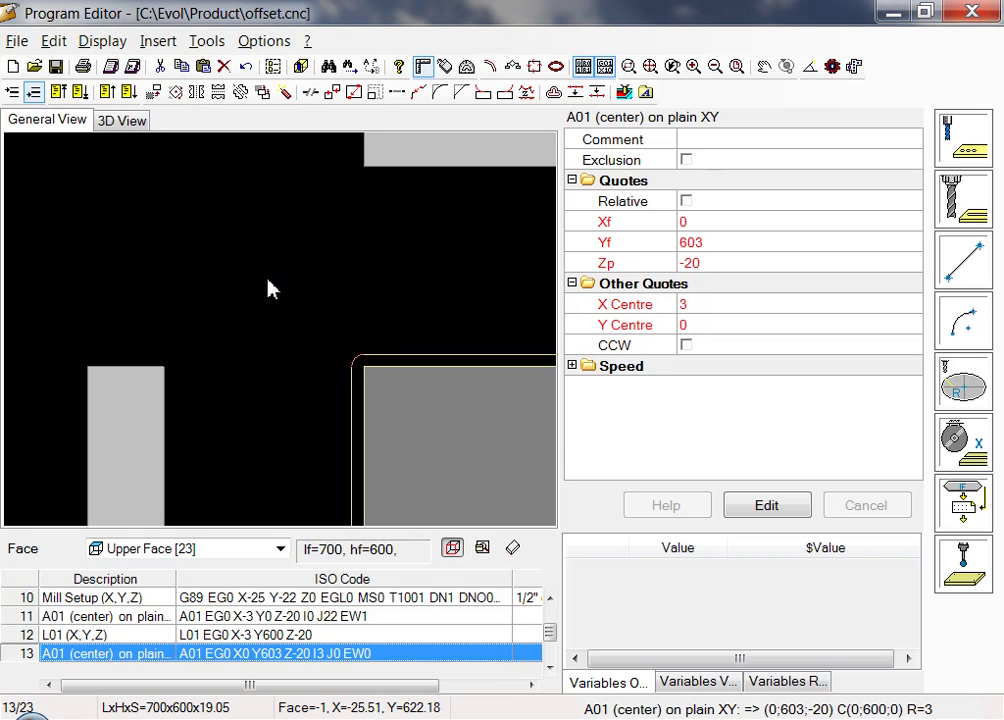
pyautogui.click(247, 68)
# Offset the original profile to the left with a radius of 3 and Apply Intersections
pyautogui.click(439, 381)
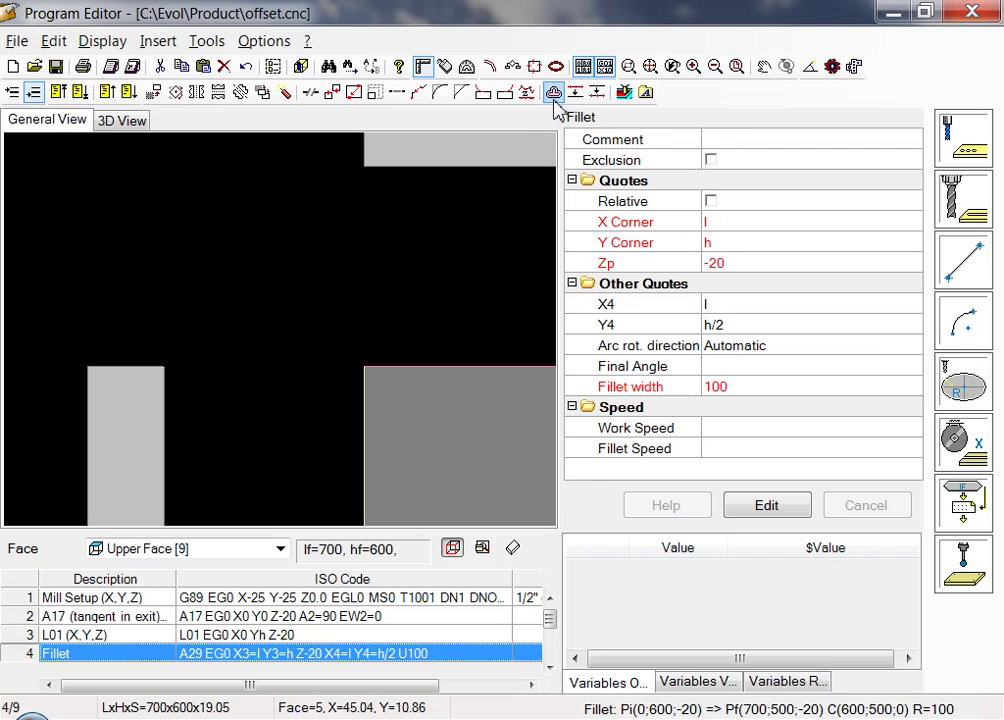
pyautogui.click(553, 93)
pyautogui.click(88, 188)
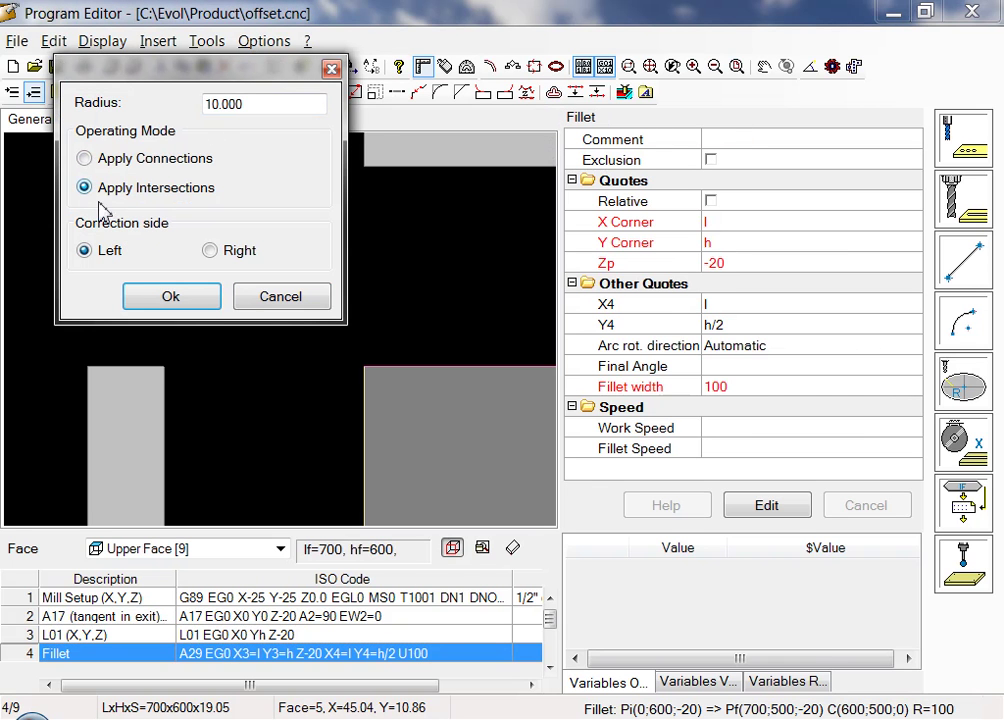
pyautogui.doubleClick(222, 104)
pyautogui.write('3')
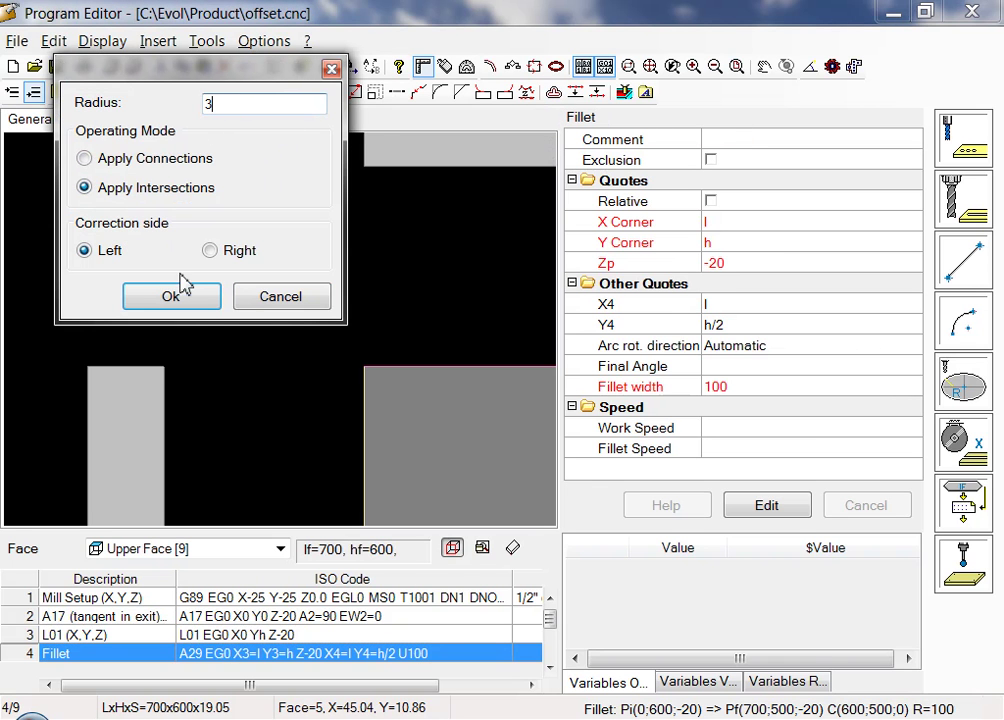
pyautogui.click(186, 294)
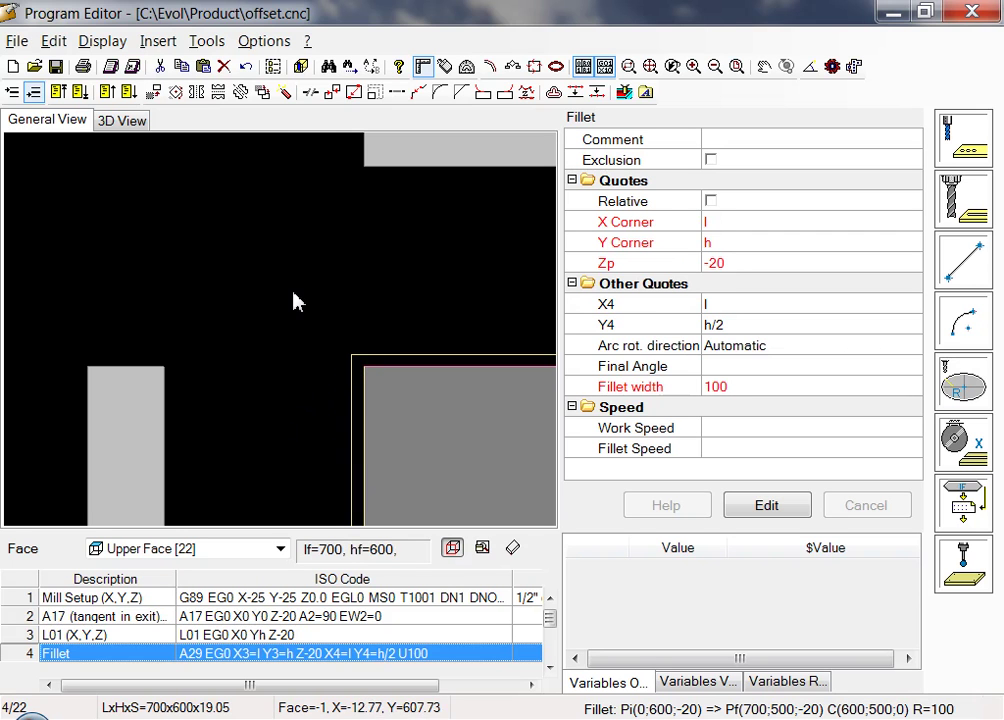
# Preview the tool-compensated path around the profiles, hide it again and show the whole panel
pyautogui.click(490, 66)
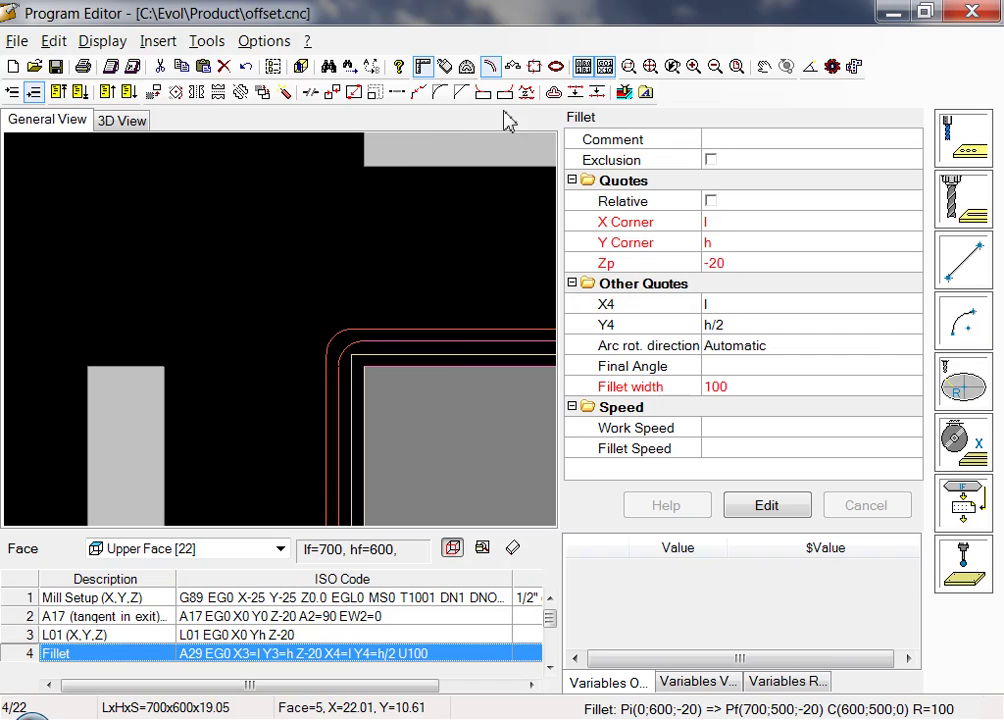
pyautogui.click(490, 66)
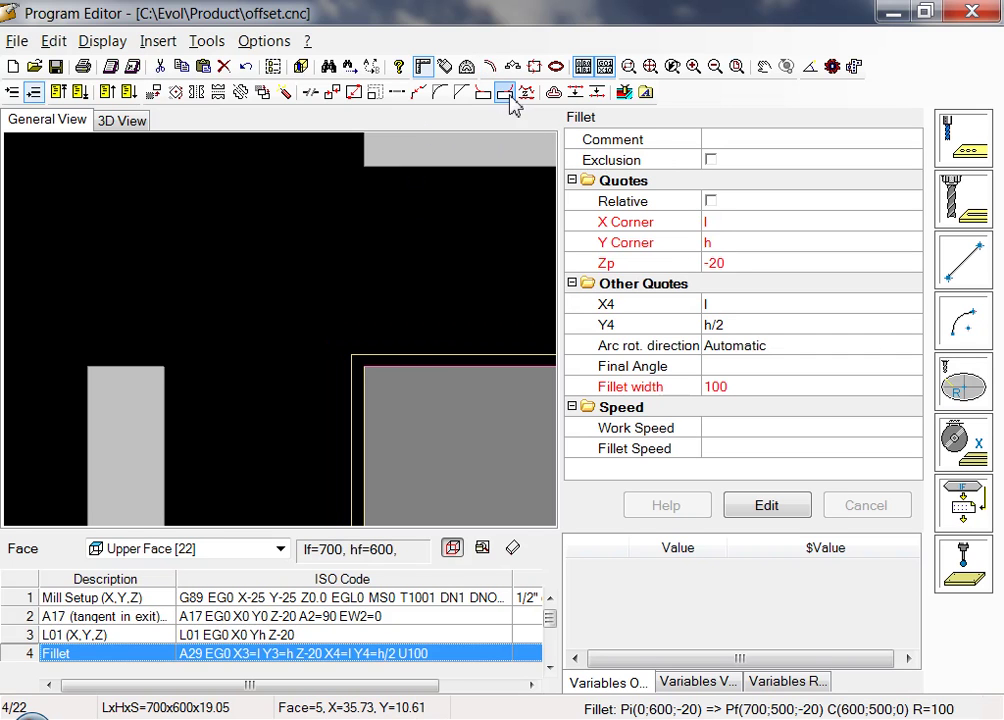
pyautogui.click(650, 68)
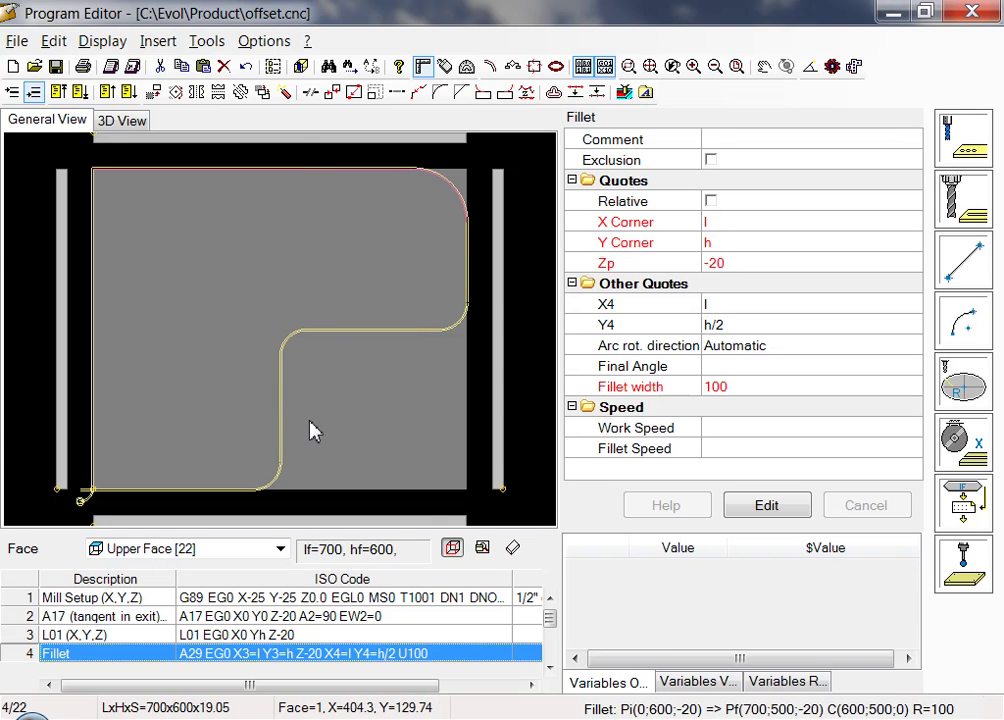
# Set the panel length to 1000 mm
pyautogui.click(110, 66)
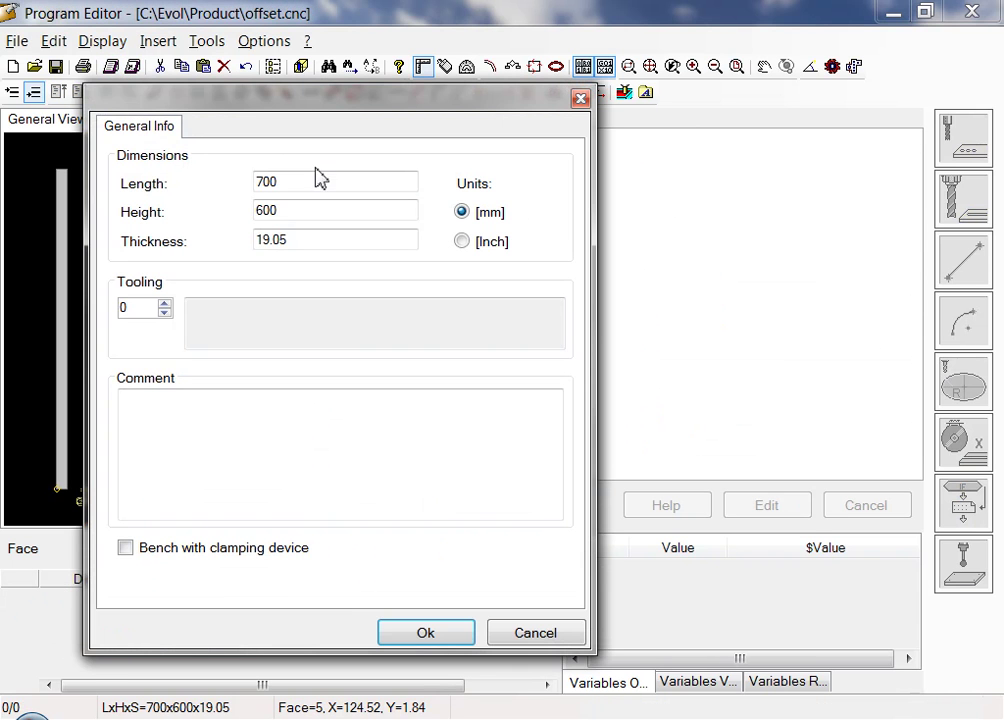
pyautogui.moveTo(305, 179); pyautogui.dragTo(119, 175)
pyautogui.write('10')
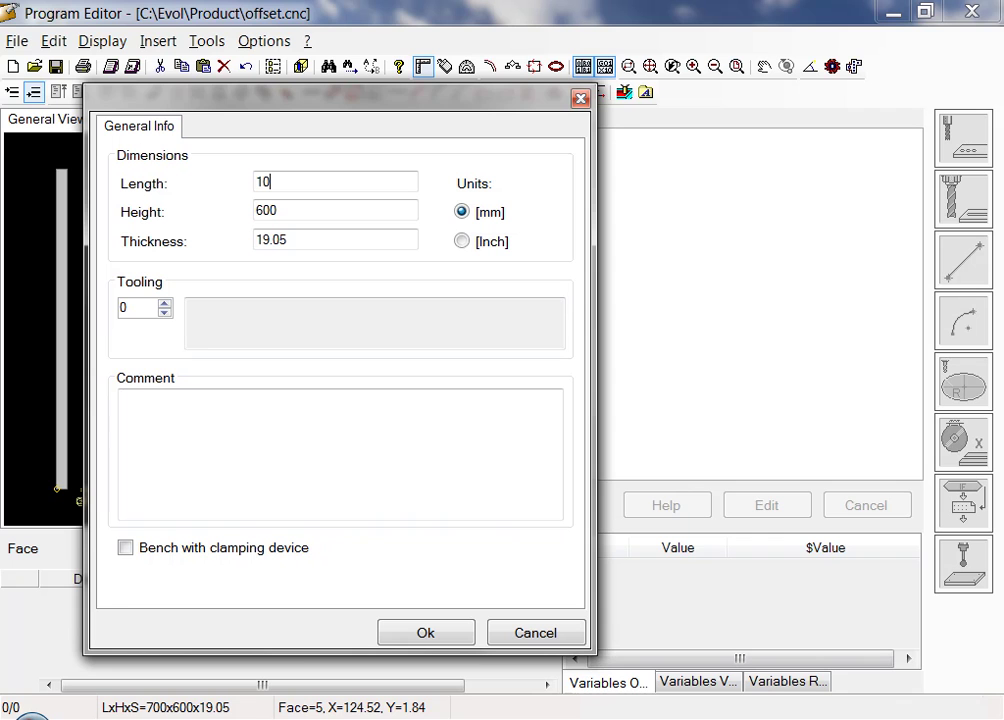
pyautogui.click(463, 641)
# Delete the whole offset profile with fixed coordinates, keeping the original parametric profile
pyautogui.click(410, 363)
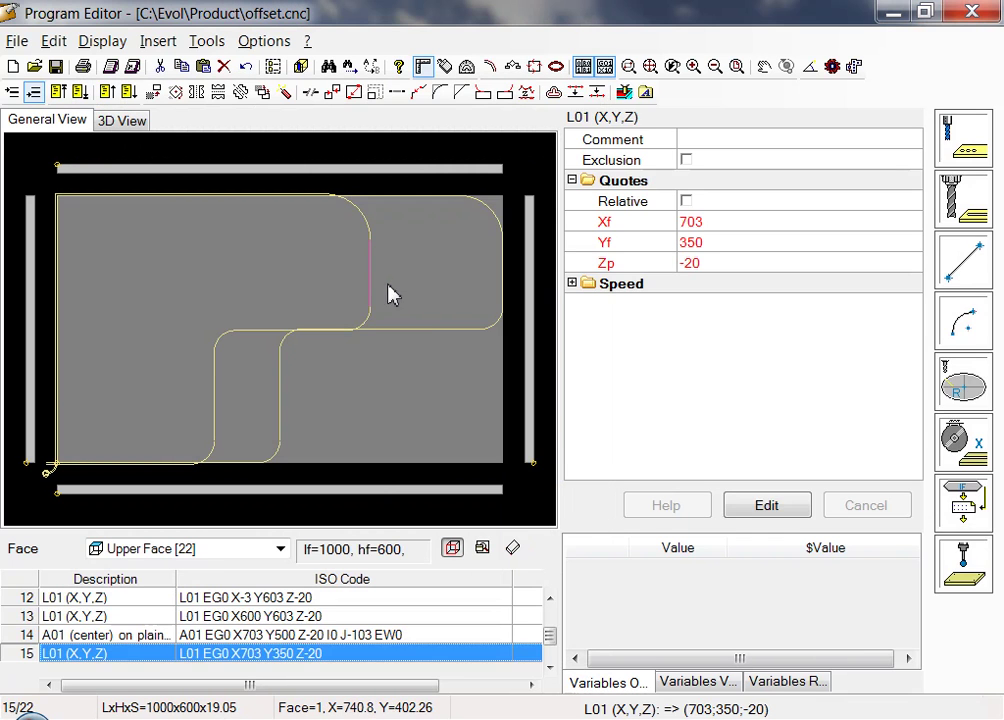
pyautogui.click(447, 349)
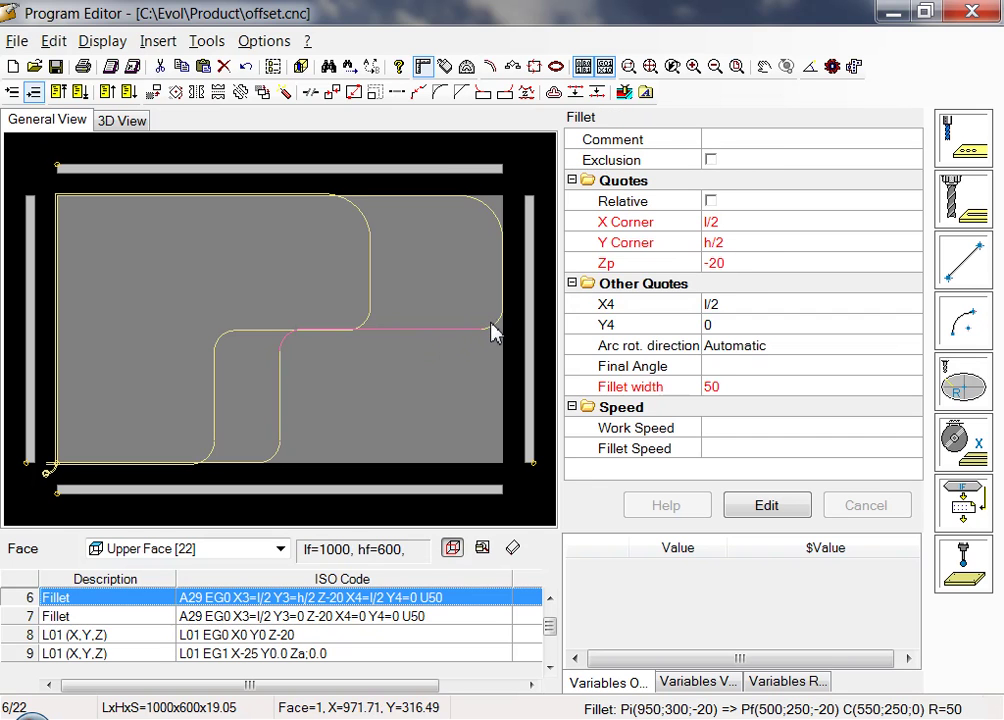
pyautogui.click(386, 270)
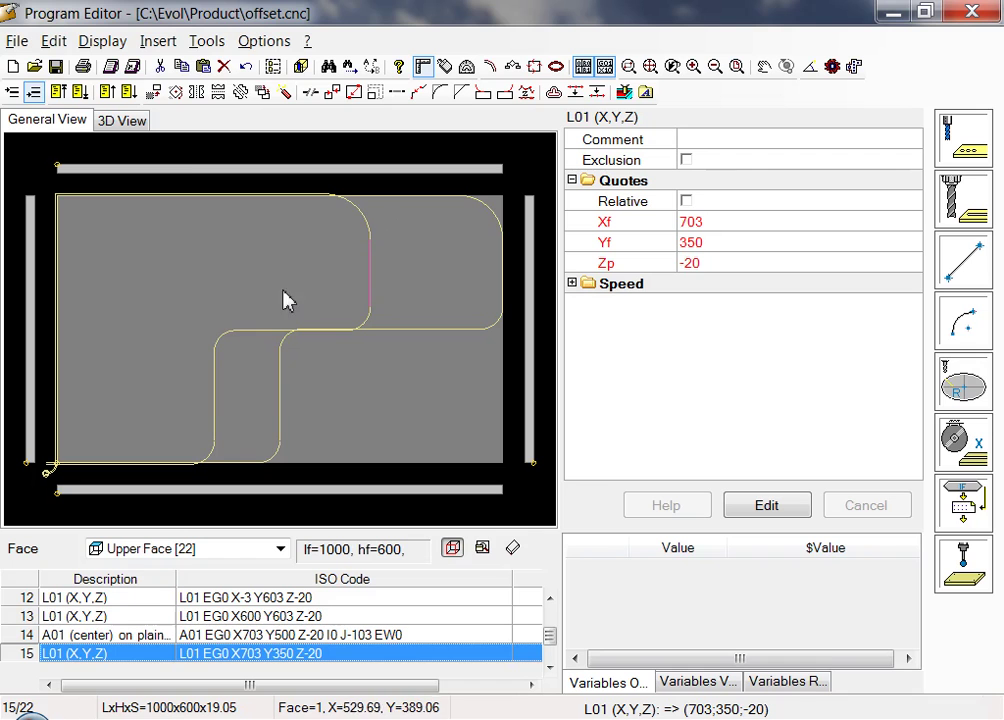
pyautogui.click(224, 68)
pyautogui.click(478, 458)
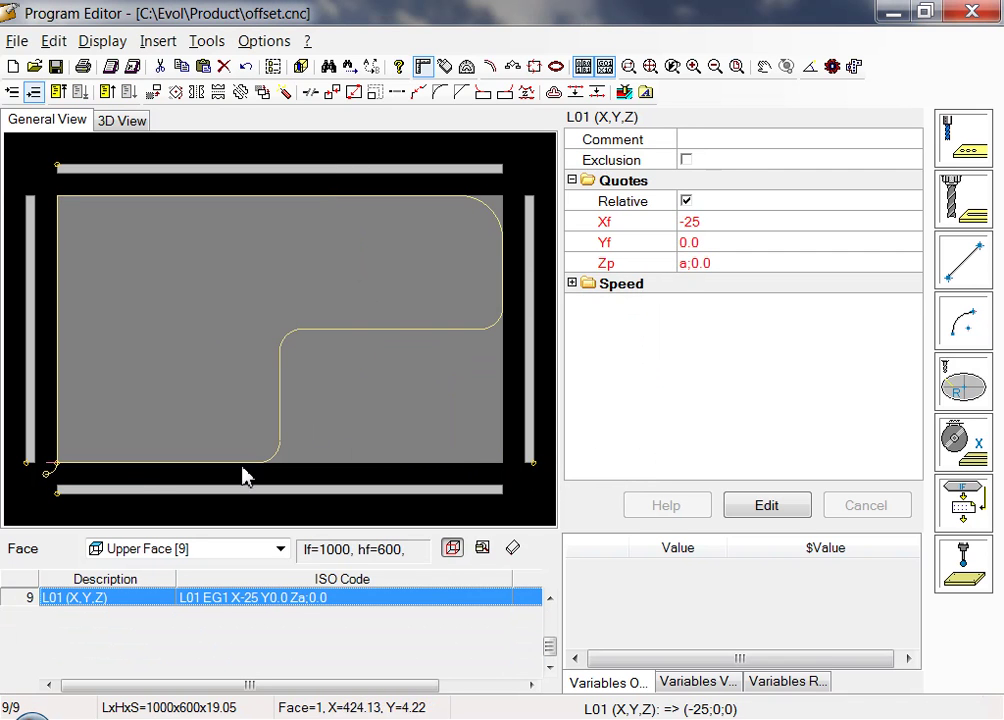
# Go through the profile's program lines from the last move back to the Mill Setup line
pyautogui.press('Up')
pyautogui.press('Up')
pyautogui.press('Up')
pyautogui.press('Up')
pyautogui.press('Up')
pyautogui.press('Up')
pyautogui.press('Up')
pyautogui.press('Up')
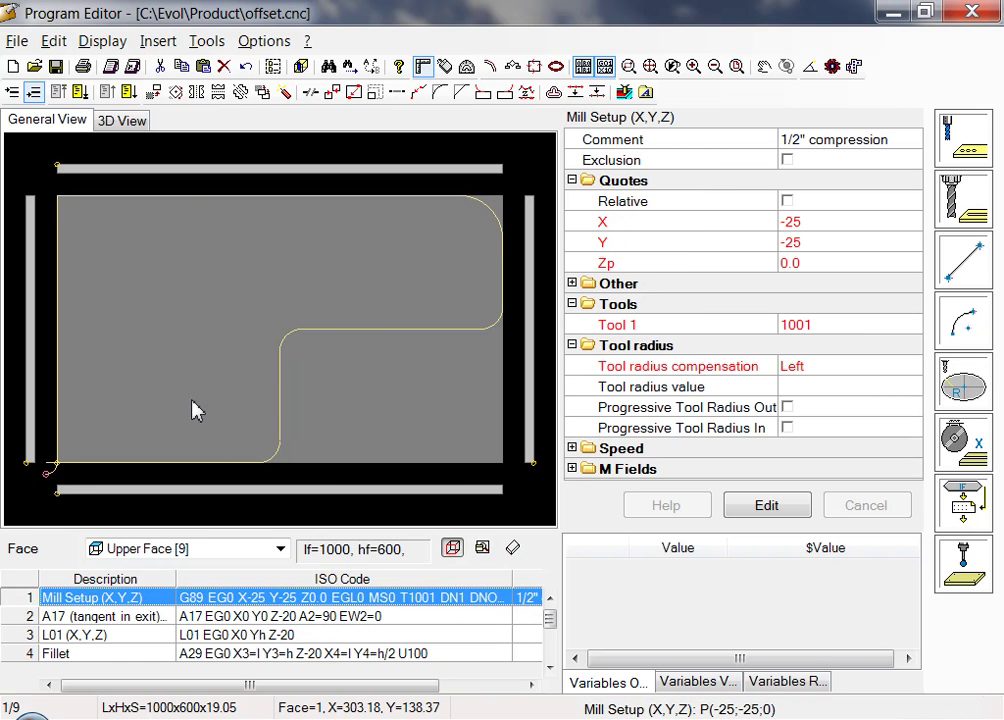
# Copy the whole milling profile and paste it after the last program line
pyautogui.click(292, 400)
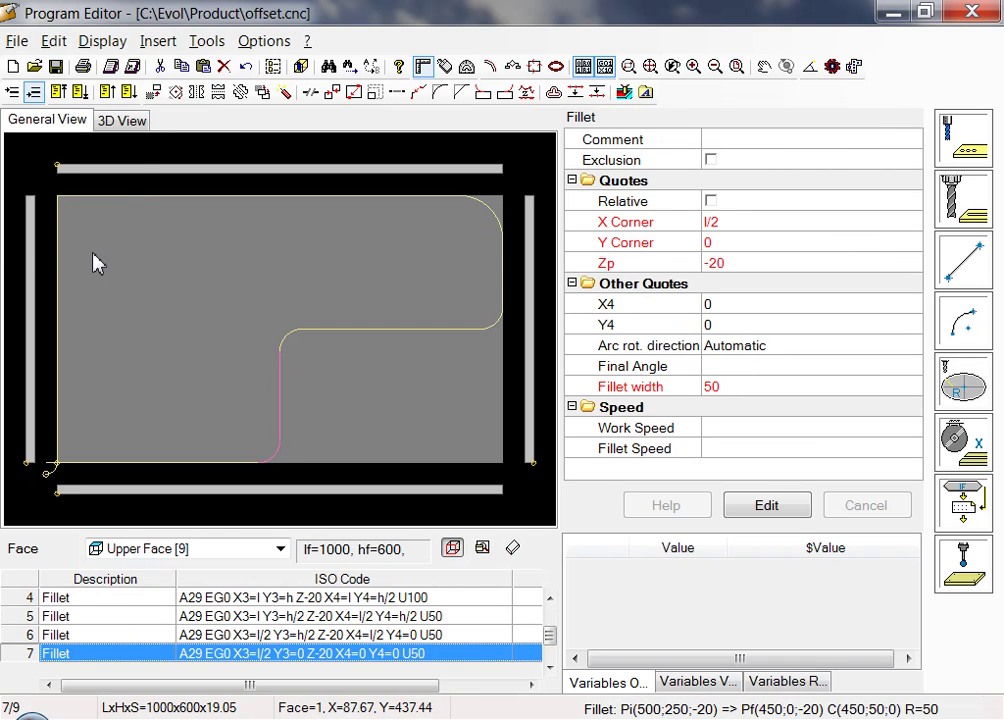
pyautogui.click(181, 66)
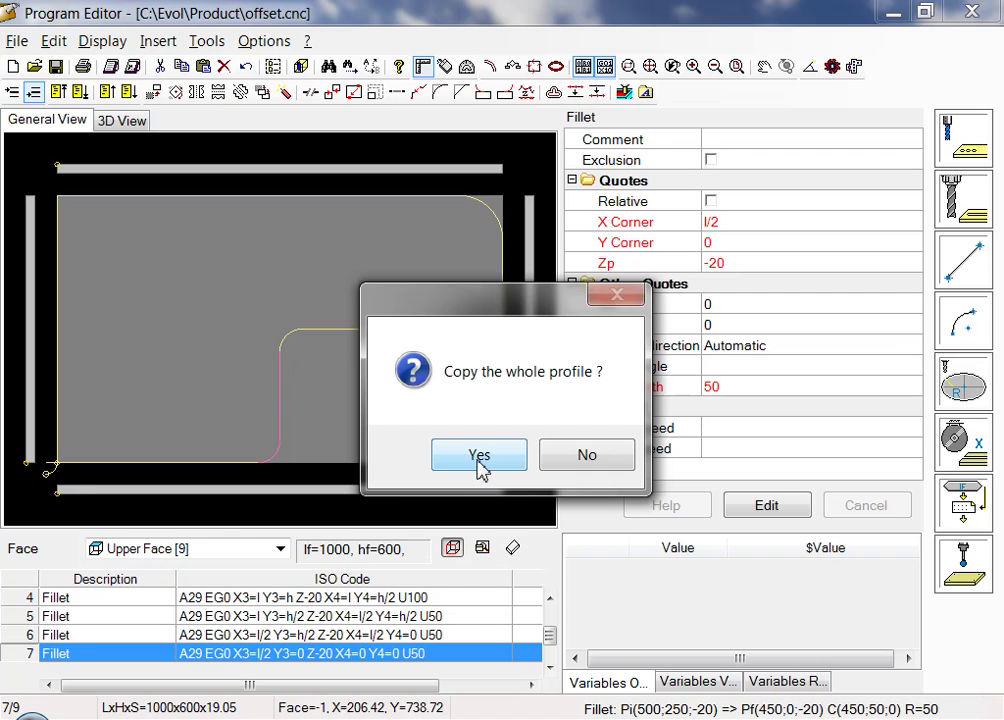
pyautogui.click(480, 456)
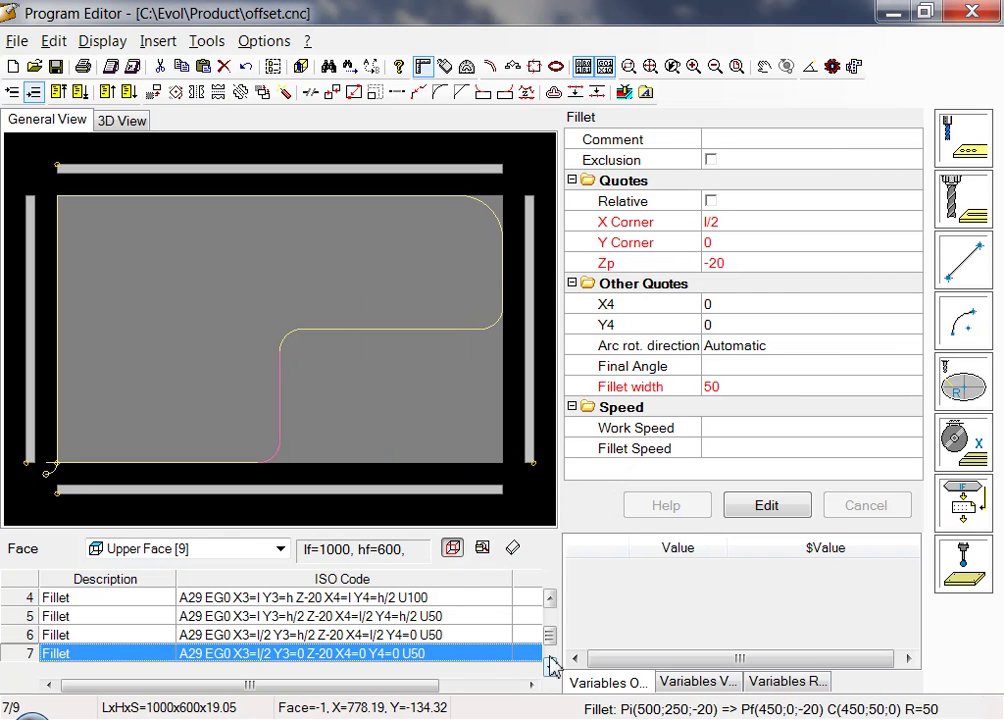
pyautogui.click(553, 655)
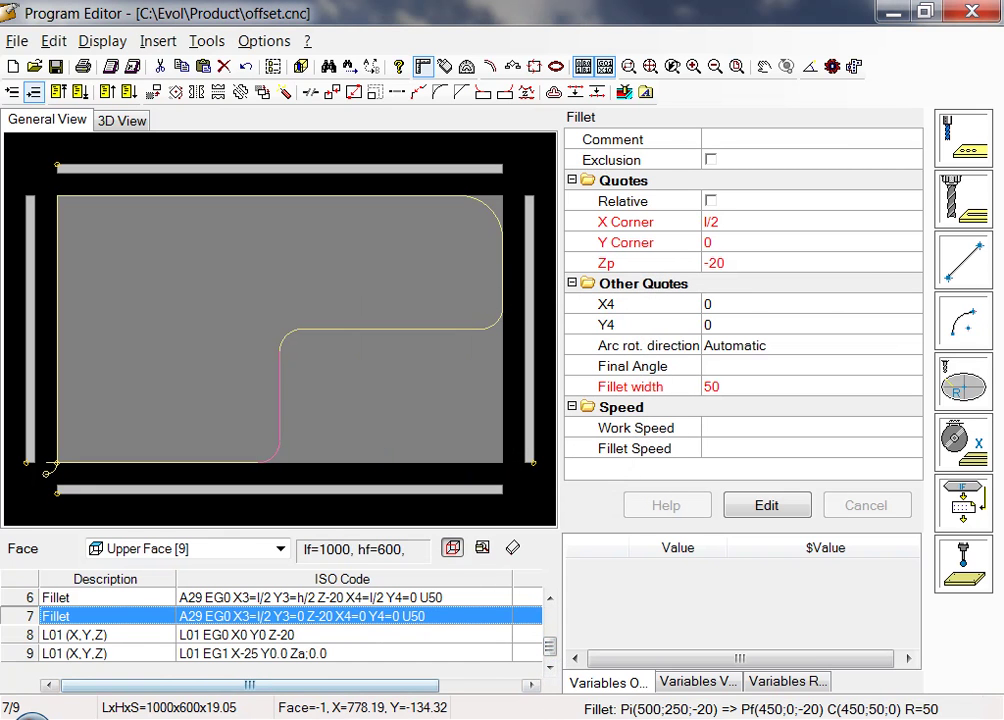
pyautogui.click(340, 655)
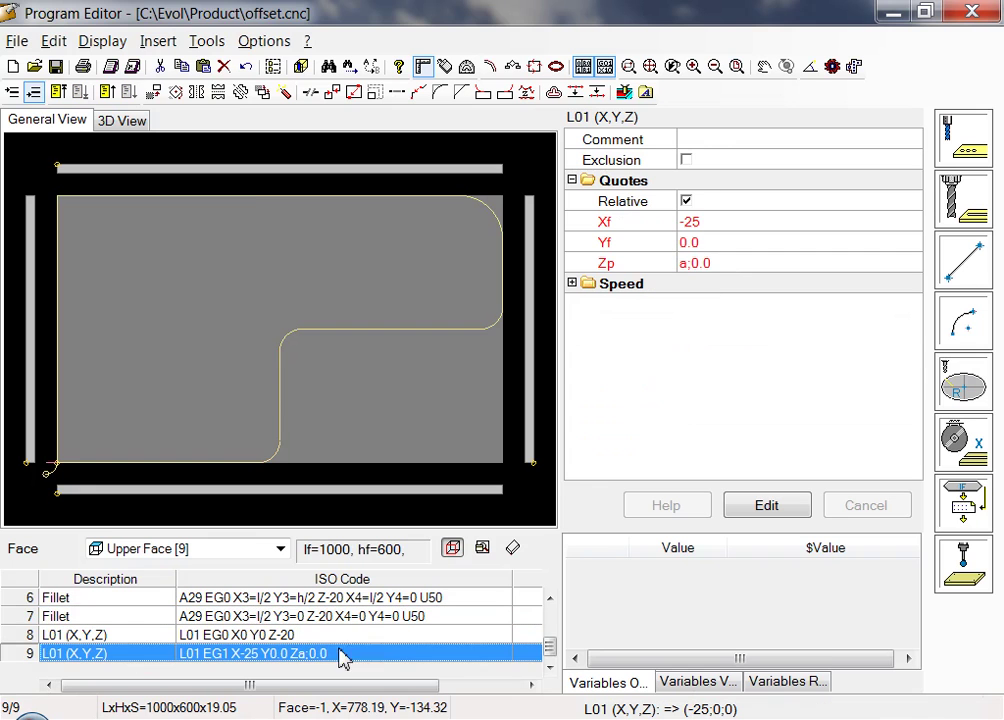
pyautogui.click(204, 67)
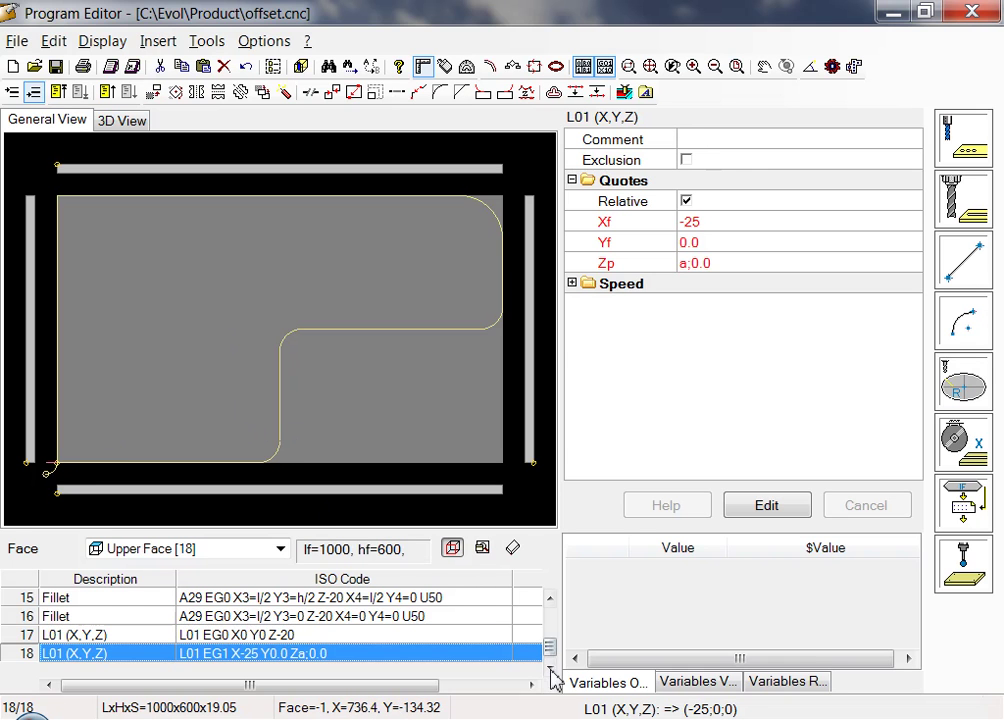
# Check the diameter of Tool 1 in the first Mill Setup and close the tool data without changes
pyautogui.moveTo(552, 652); pyautogui.dragTo(547, 594)
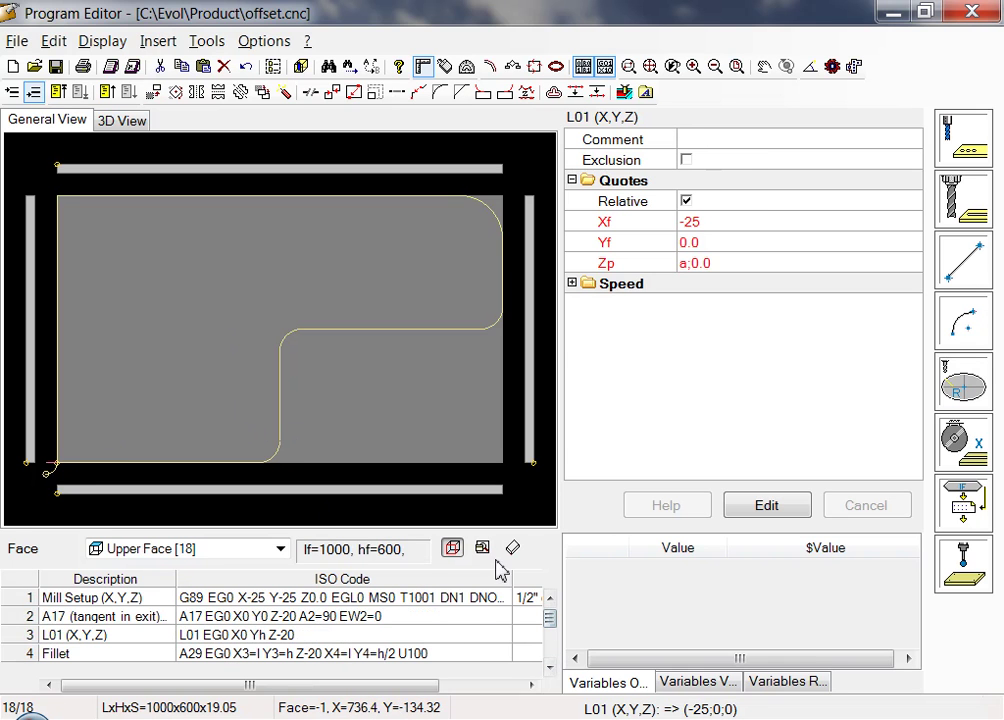
pyautogui.click(86, 599)
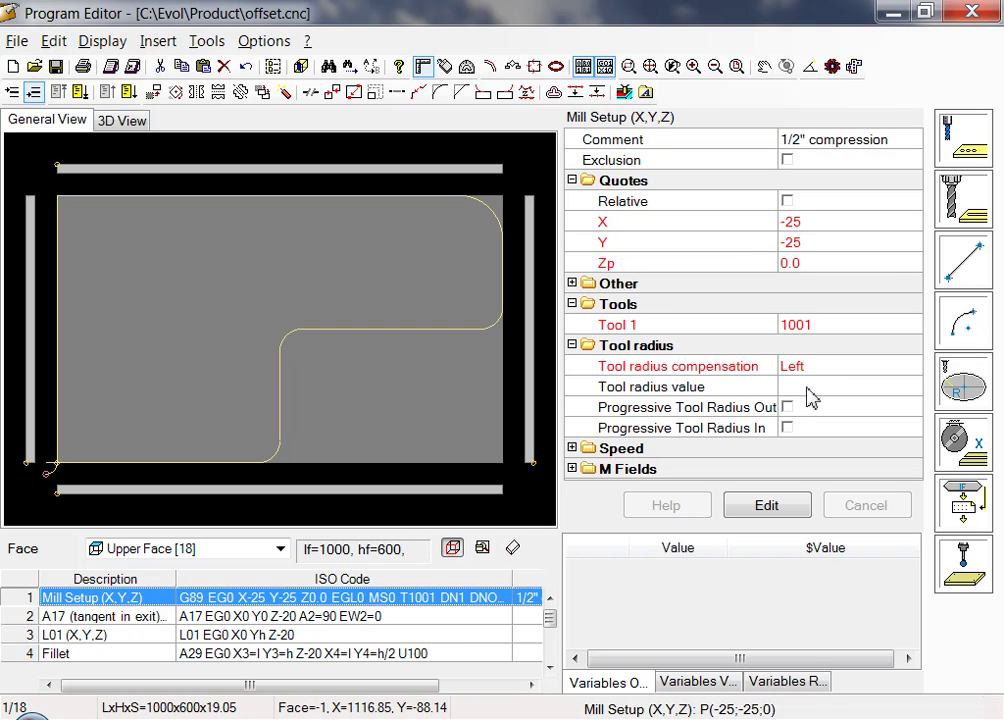
pyautogui.click(854, 345)
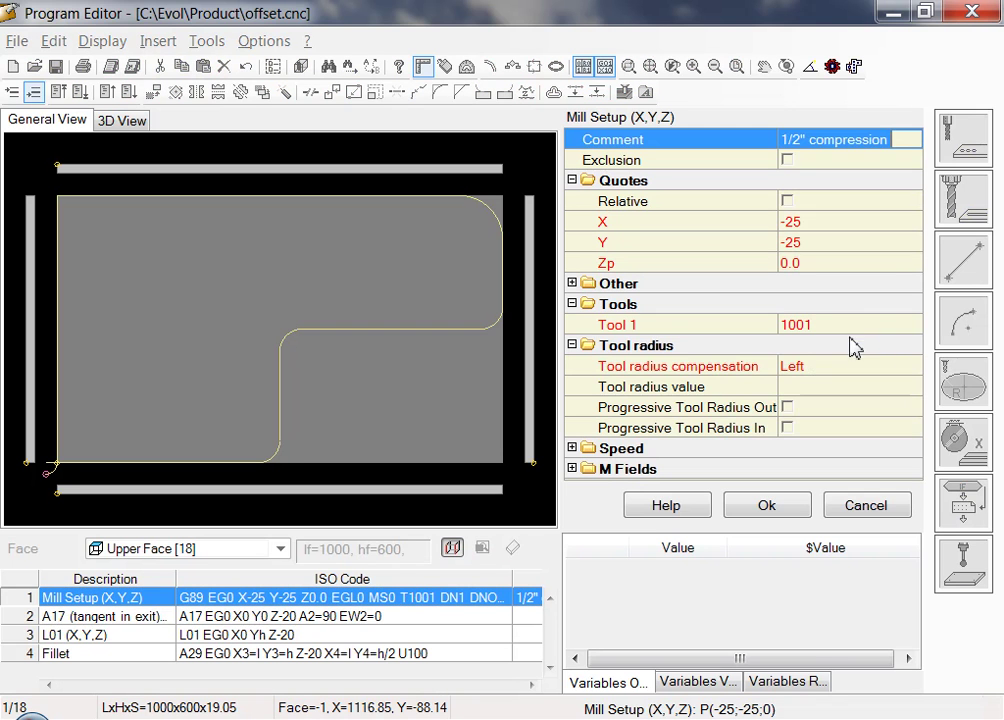
pyautogui.click(900, 326)
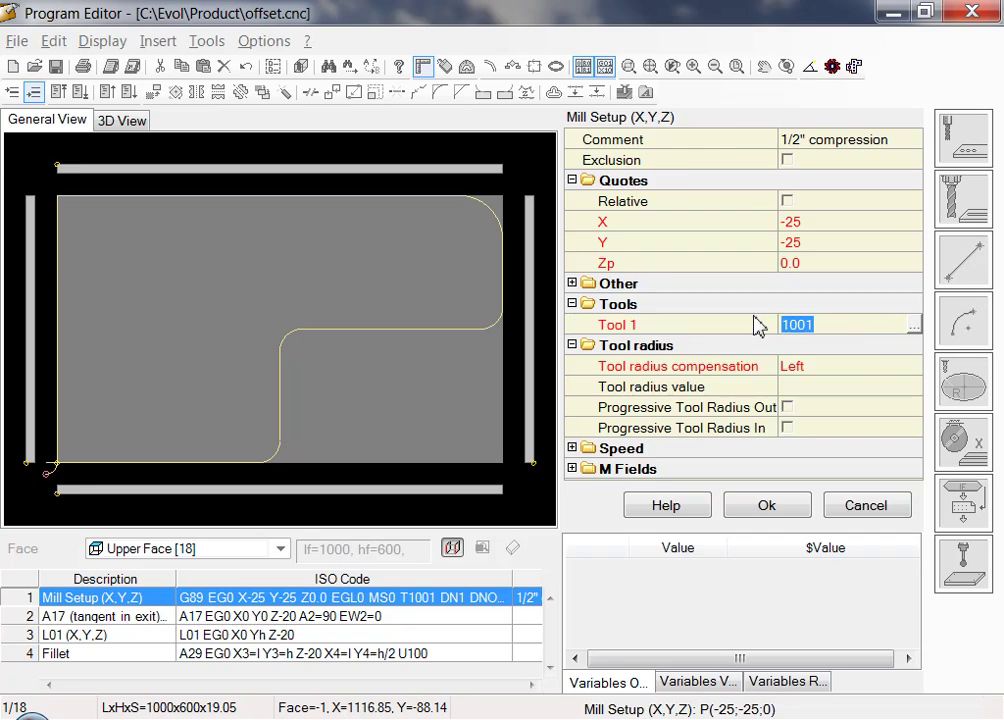
pyautogui.doubleClick(757, 325)
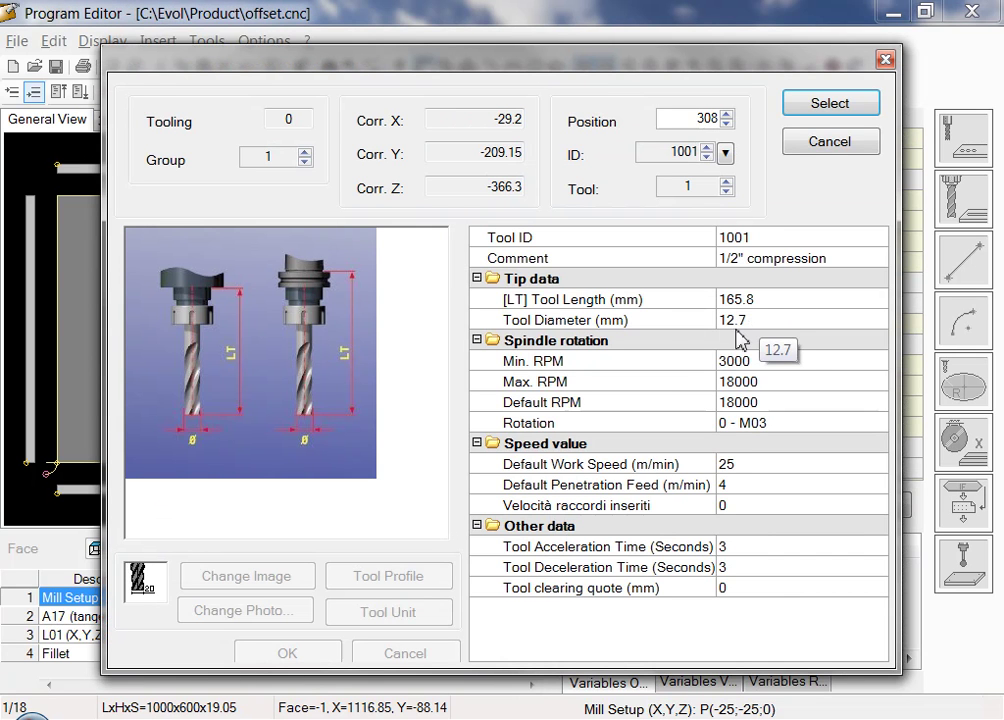
pyautogui.click(810, 148)
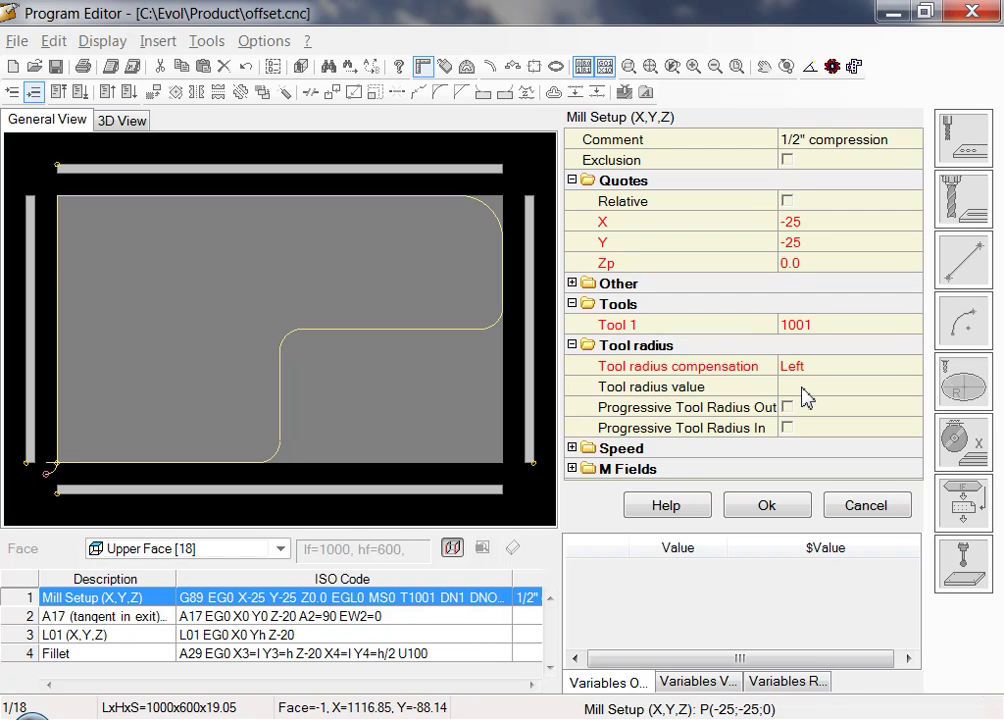
# Set the tool radius value of the first Mill Setup to 9.35, keeping the Left compensation
pyautogui.click(802, 389)
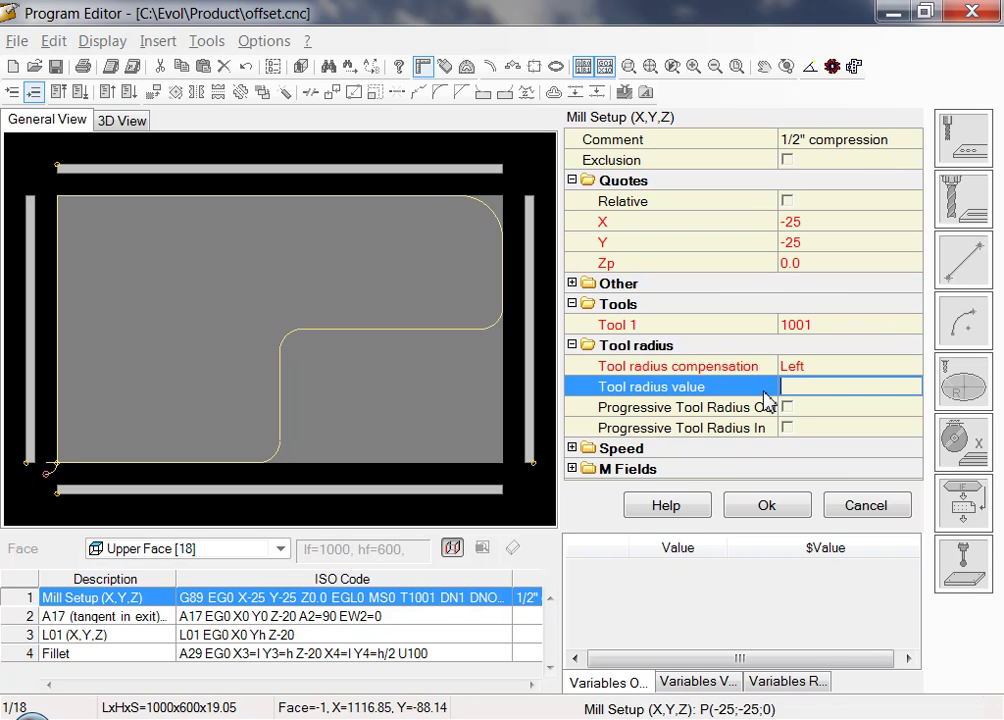
pyautogui.write('6')
pyautogui.click(781, 507)
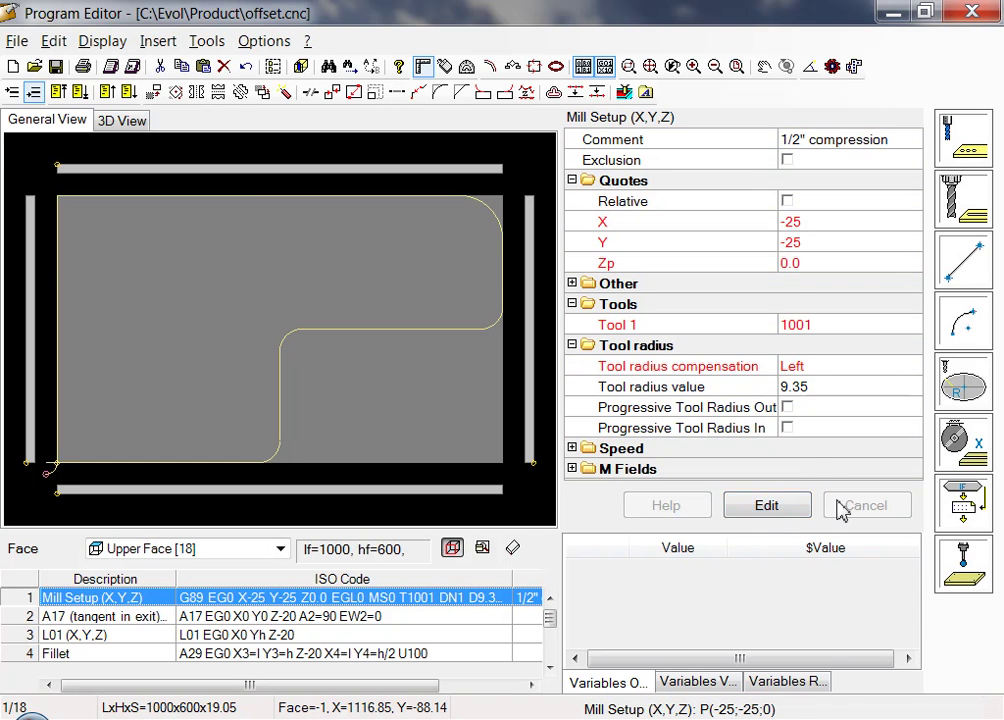
# Show the tool radius compensation paths and compare the two passes up close at the panel's upper-left corner
pyautogui.click(489, 66)
pyautogui.click(630, 66)
pyautogui.click(70, 195)
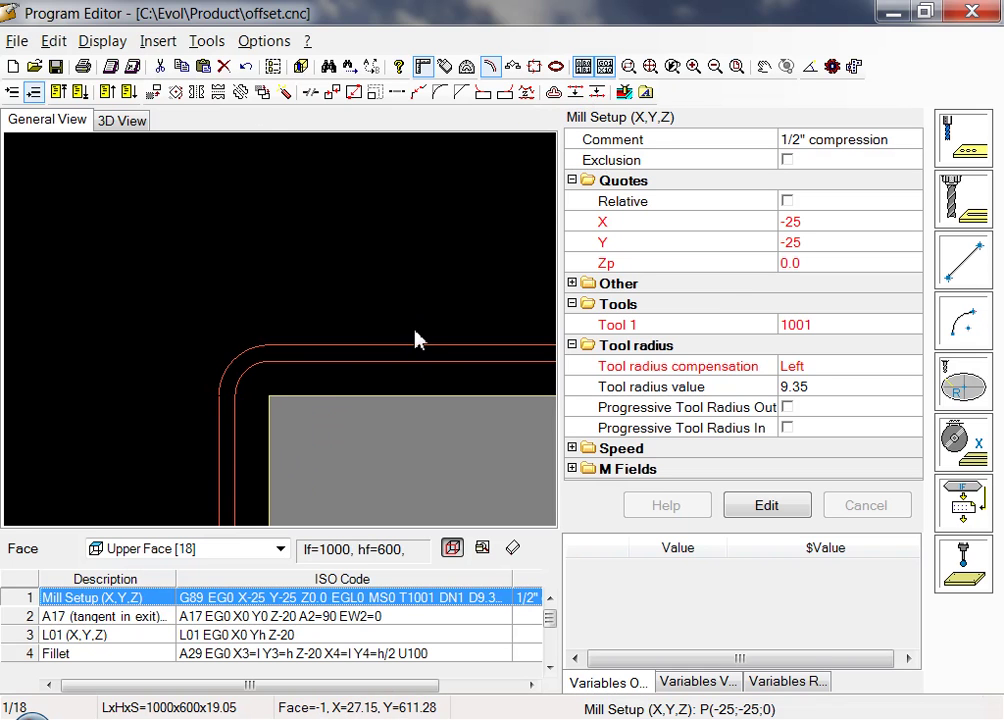
pyautogui.click(651, 69)
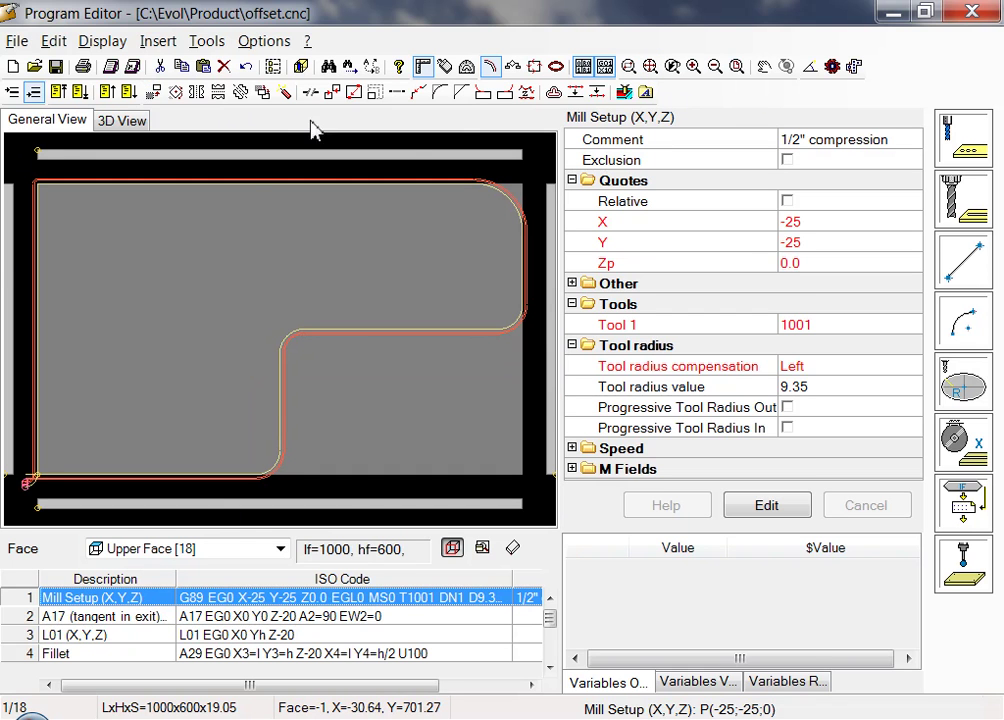
# Set the panel length to 700 mm and refresh the display of the tool radius compensation paths
pyautogui.click(108, 92)
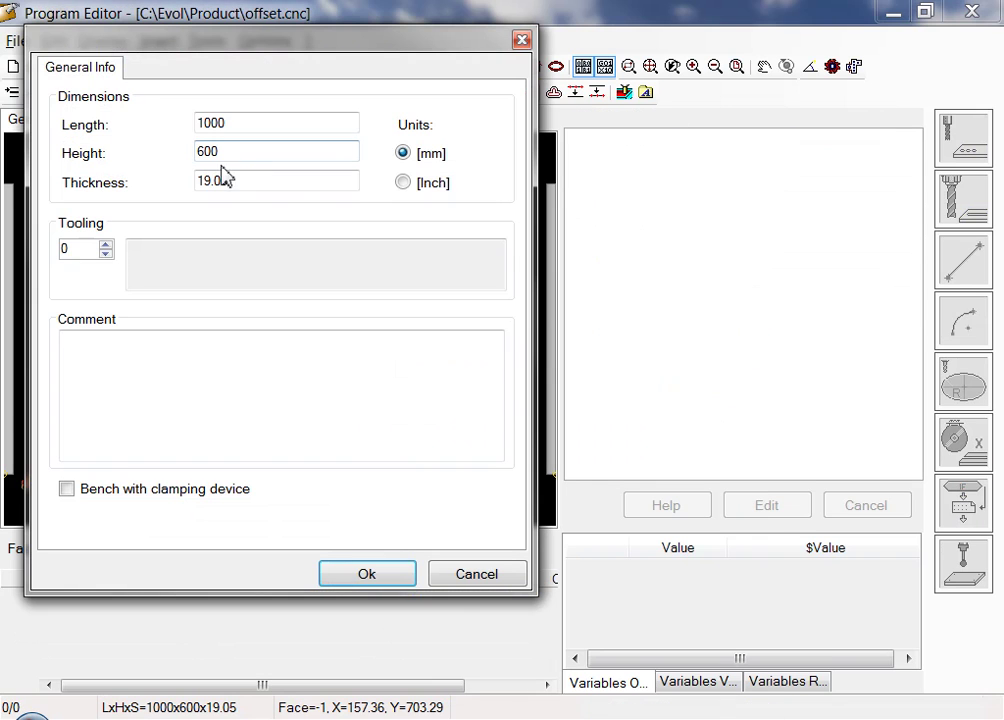
pyautogui.doubleClick(230, 125)
pyautogui.write('7')
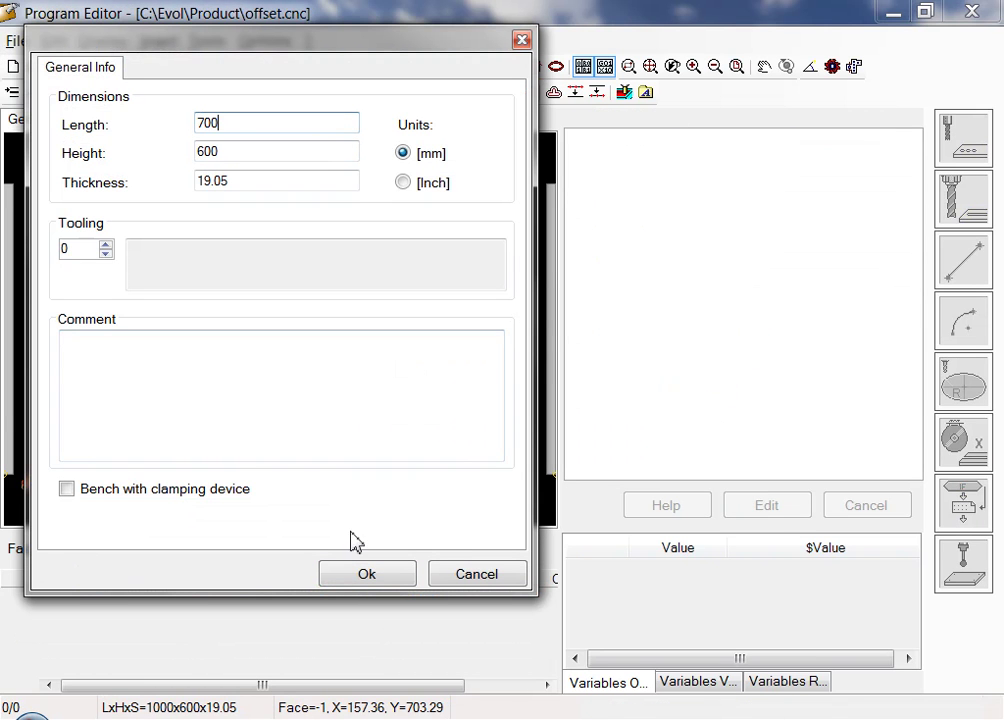
pyautogui.click(390, 572)
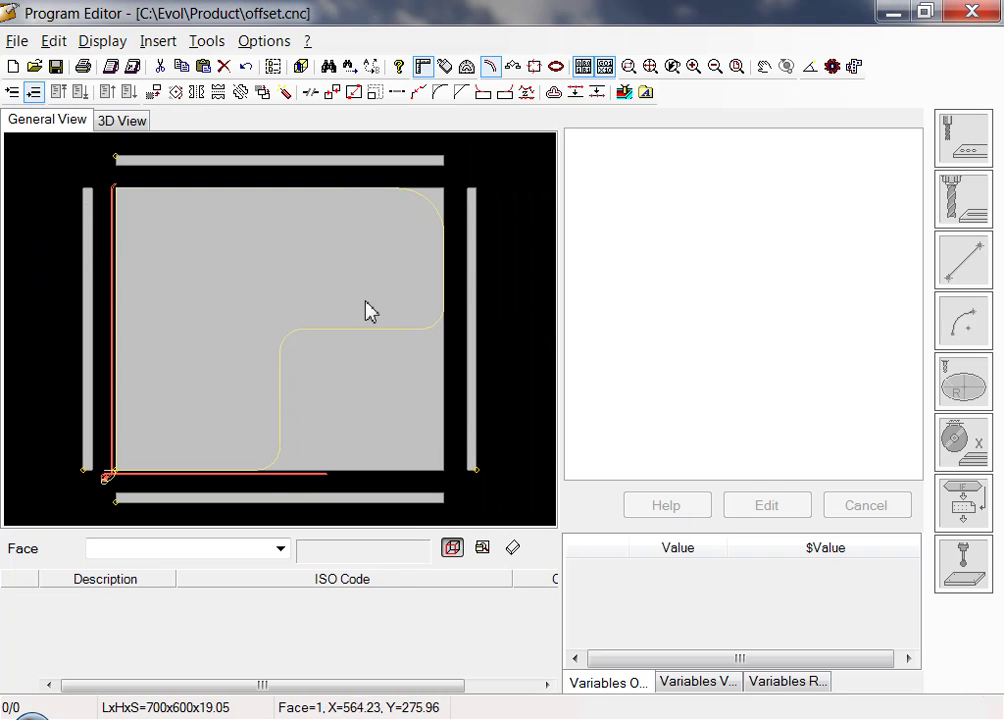
pyautogui.click(490, 66)
pyautogui.click(490, 66)
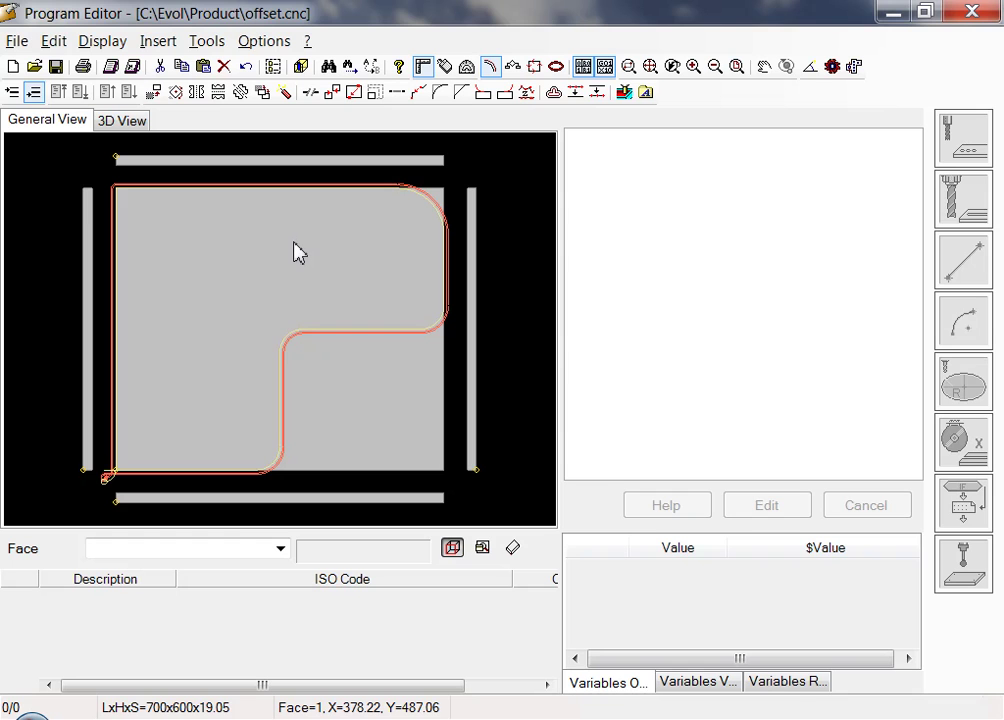